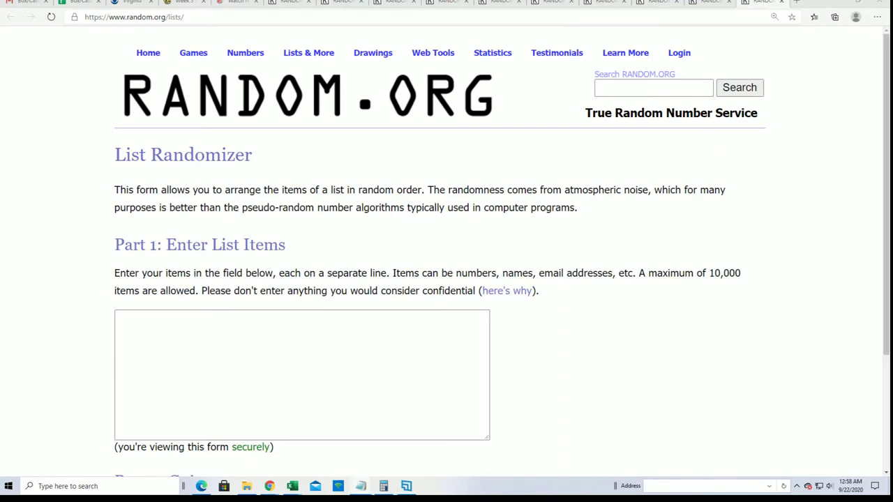
- Copy the full list of owner names from the open Notepad document into the List Randomizer's items field
{"action": "key", "text": "alt+Tab"}
{"action": "left_click_drag", "start_coordinate": [390, 104], "coordinate": [569, 46]}
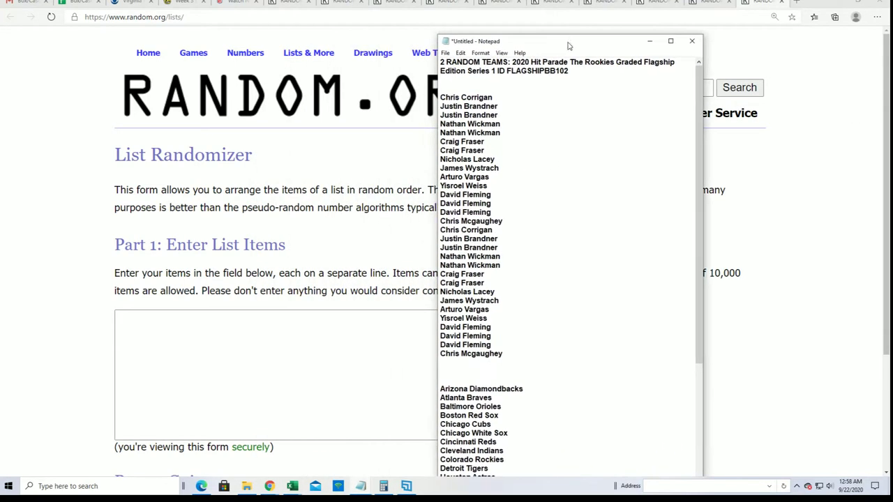
{"action": "left_click_drag", "start_coordinate": [512, 353], "coordinate": [438, 99]}
{"action": "right_click", "coordinate": [482, 120]}
{"action": "left_click", "coordinate": [503, 148]}
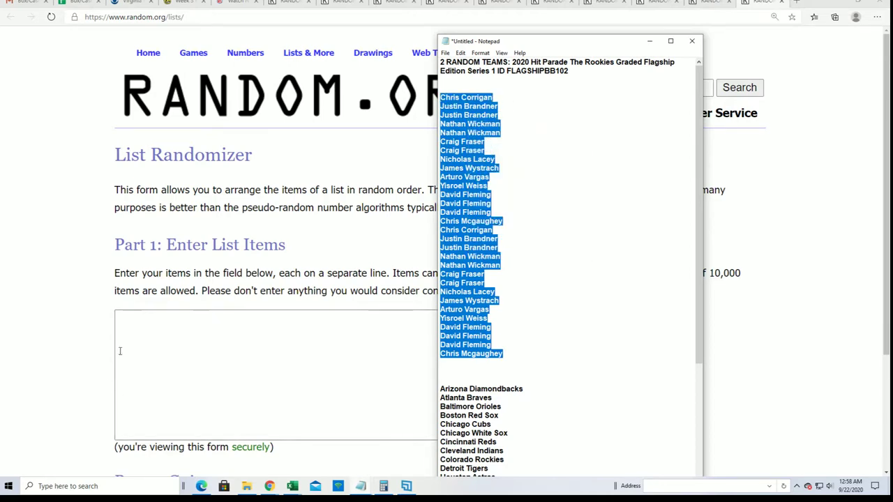
{"action": "left_click", "coordinate": [172, 392]}
{"action": "right_click", "coordinate": [173, 392]}
{"action": "left_click", "coordinate": [180, 206]}
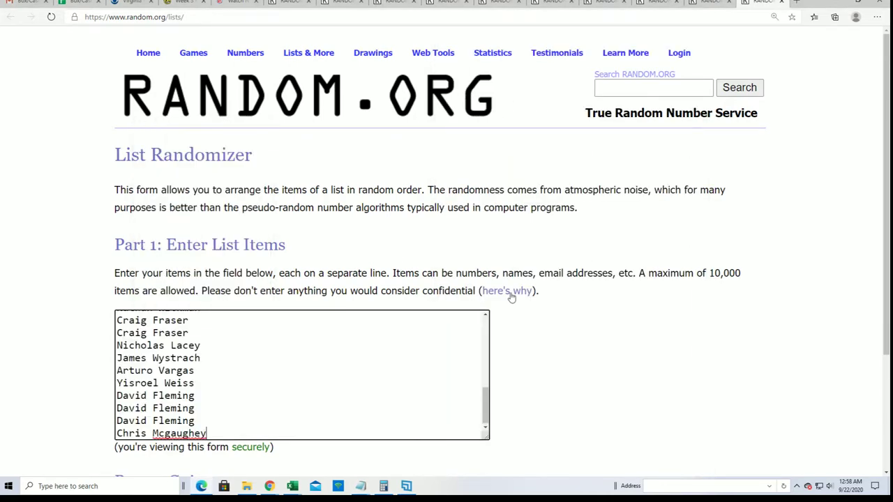
- Randomize the list of owner names seven times in a row
{"action": "scroll", "coordinate": [514, 293], "scroll_direction": "down", "scroll_amount": 2}
{"action": "left_click", "coordinate": [148, 377]}
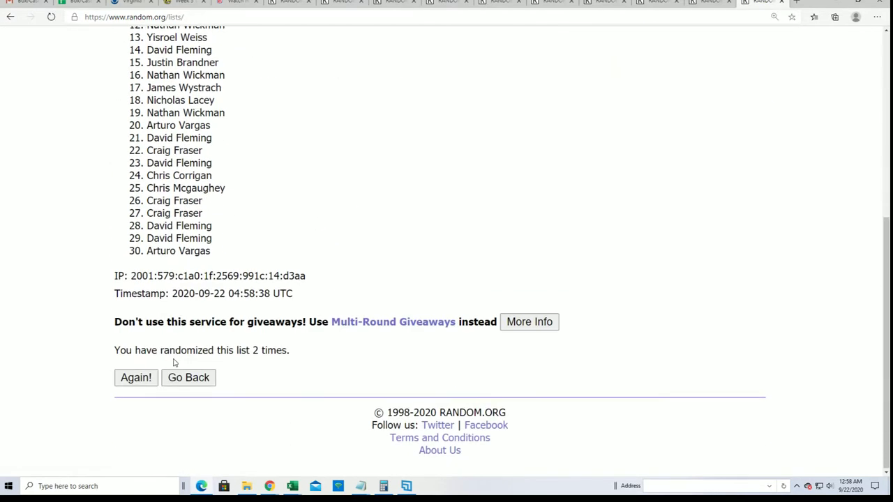
{"action": "left_click", "coordinate": [133, 374]}
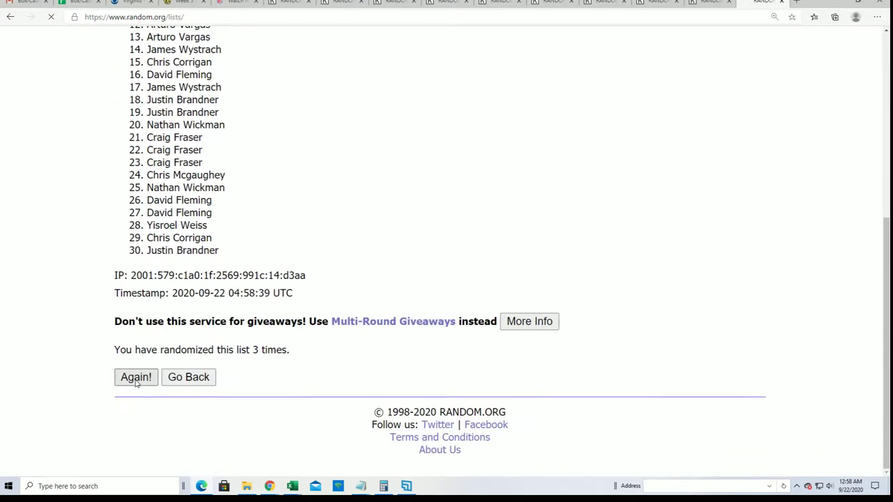
{"action": "left_click", "coordinate": [136, 375]}
{"action": "left_click", "coordinate": [135, 377]}
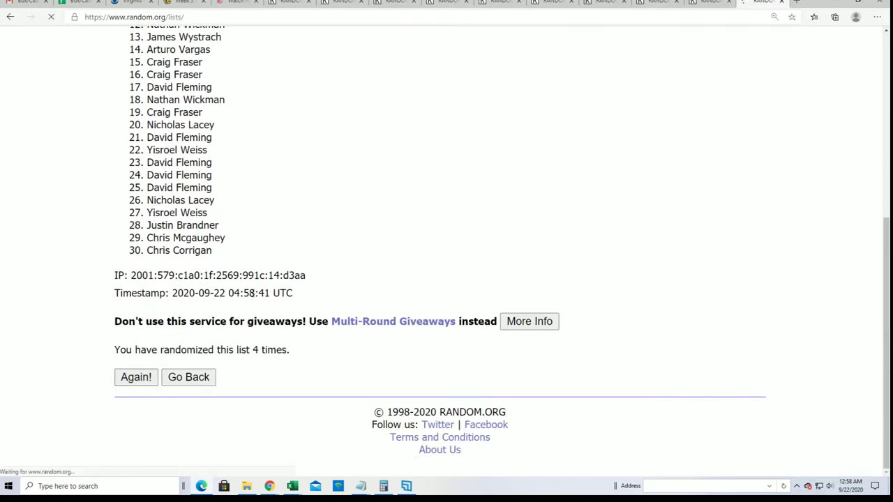
{"action": "left_click", "coordinate": [120, 381]}
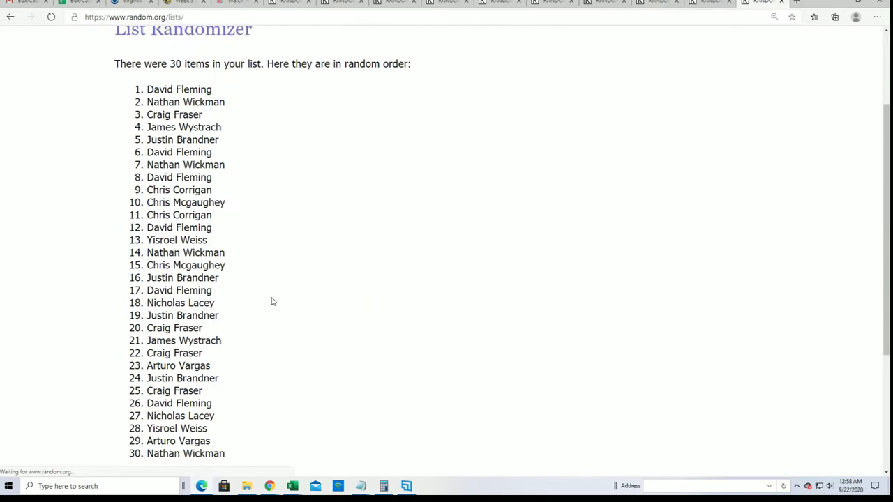
{"action": "left_click", "coordinate": [136, 376]}
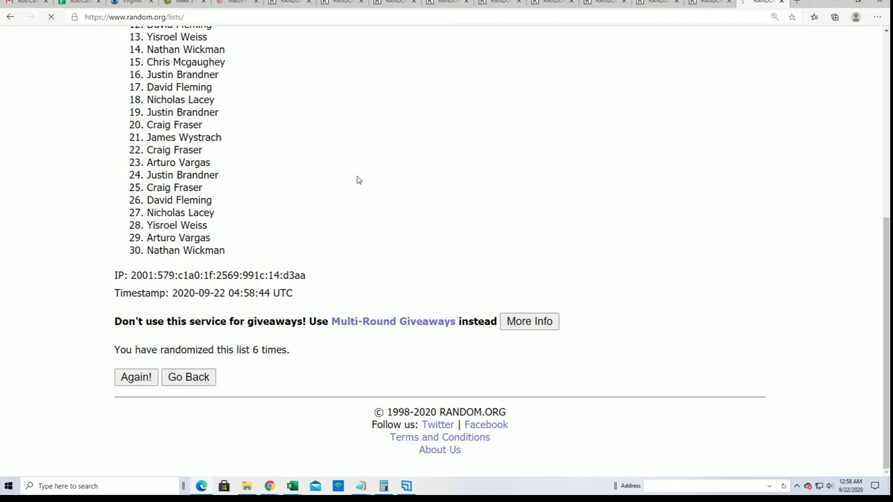
- Copy all 30 owner names from the final randomized list
{"action": "scroll", "coordinate": [150, 73], "scroll_direction": "down", "scroll_amount": 1}
{"action": "left_click_drag", "start_coordinate": [150, 74], "coordinate": [239, 445]}
{"action": "right_click", "coordinate": [161, 117]}
{"action": "left_click", "coordinate": [188, 123]}
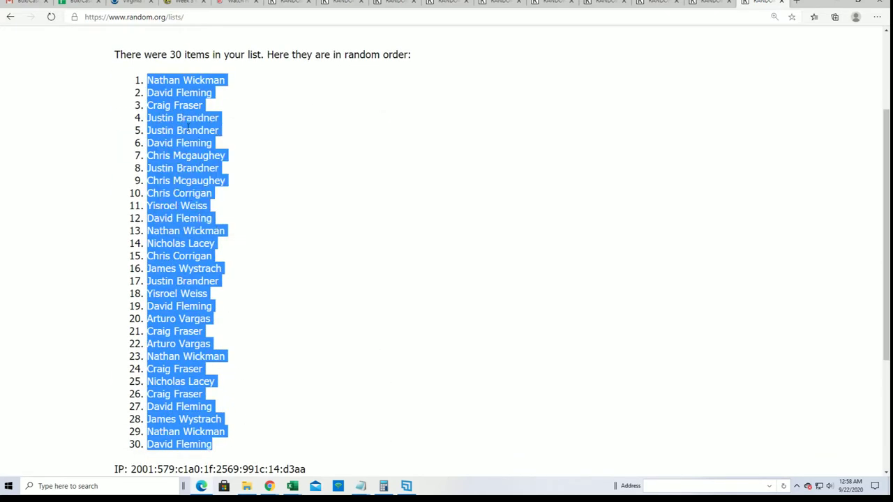
- Switch to the Excel workbook and paste the randomized names as unformatted text under OWNERS, starting in cell A2
{"action": "key", "text": "alt+Tab"}
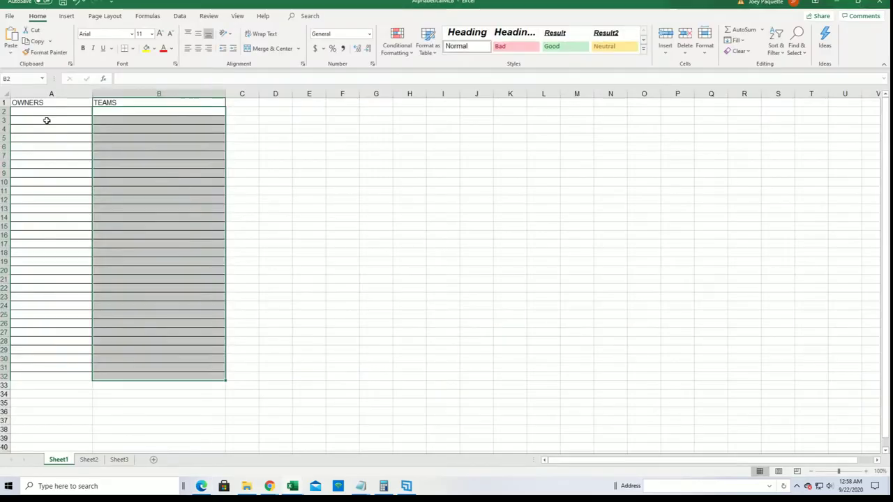
{"action": "right_click", "coordinate": [21, 112]}
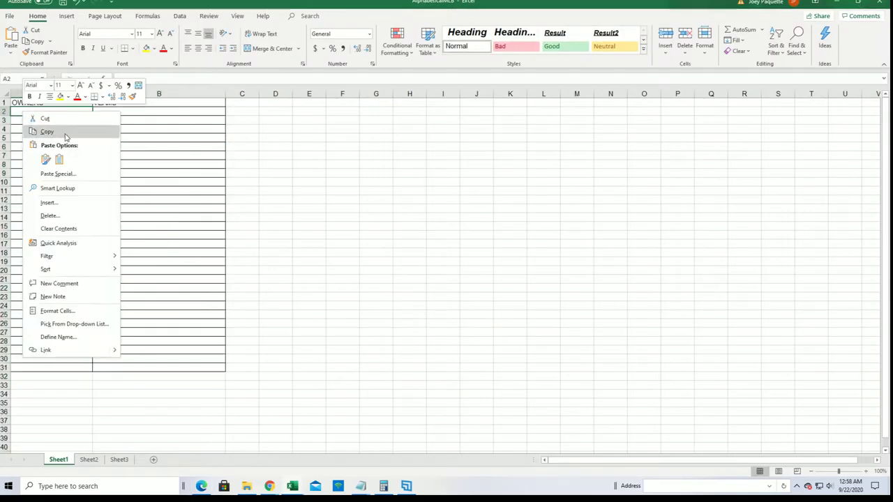
{"action": "left_click", "coordinate": [57, 173]}
{"action": "left_click", "coordinate": [42, 121]}
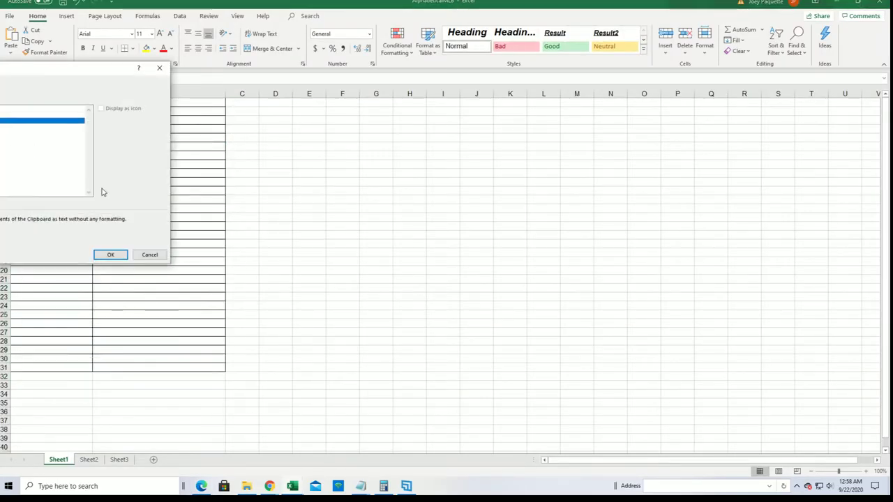
{"action": "left_click", "coordinate": [110, 254]}
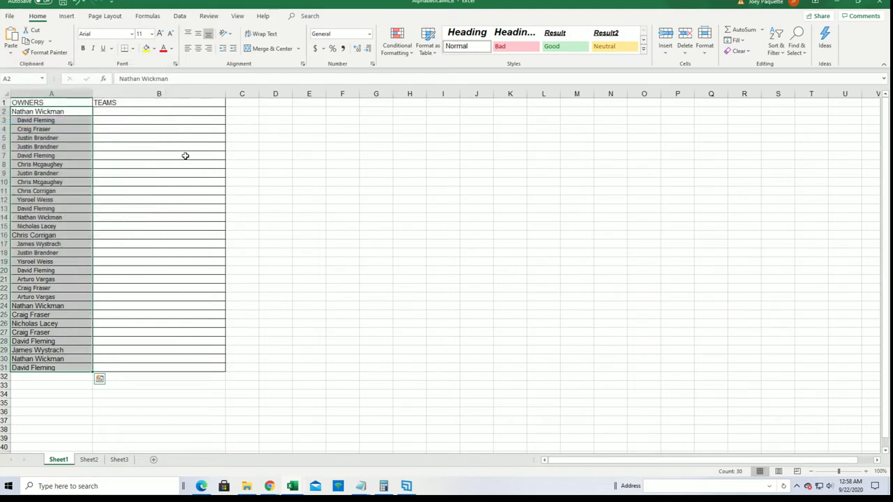
- Make the owner names in A2:A31 bold and align them uniformly to the left without indentation
{"action": "left_click_drag", "start_coordinate": [63, 113], "coordinate": [80, 107]}
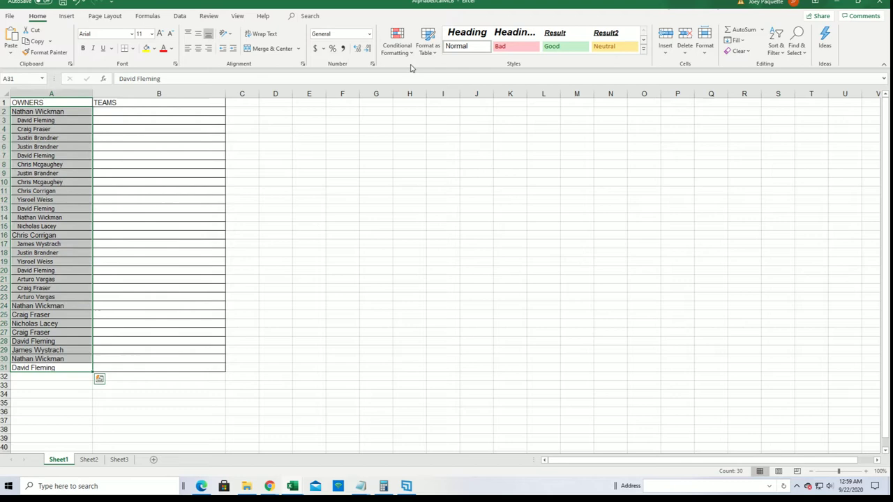
{"action": "left_click", "coordinate": [776, 43]}
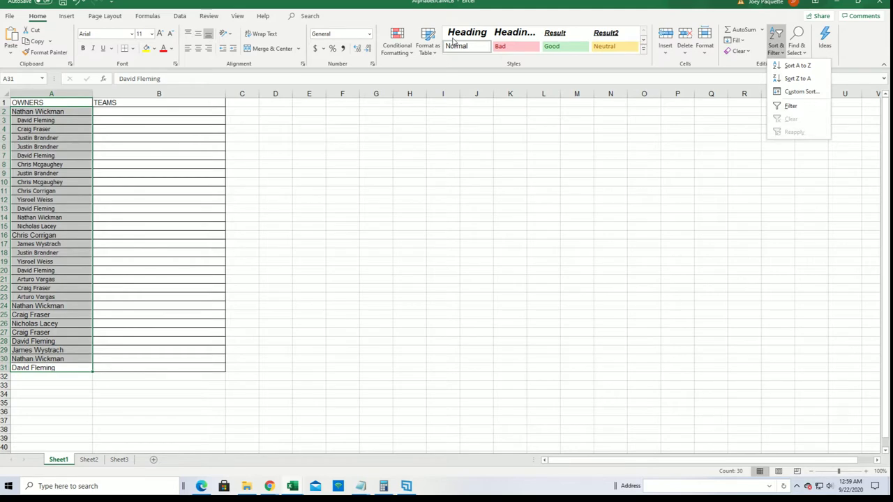
{"action": "right_click", "coordinate": [56, 157]}
{"action": "left_click", "coordinate": [62, 143]}
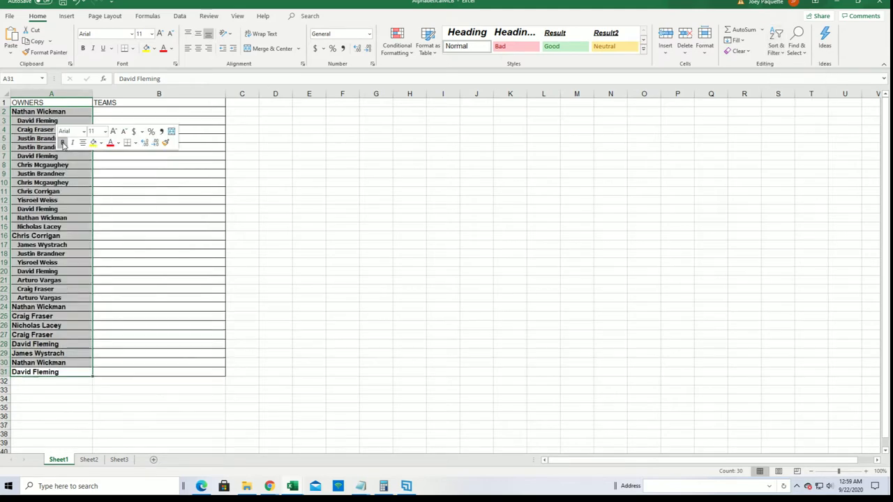
{"action": "left_click", "coordinate": [82, 143]}
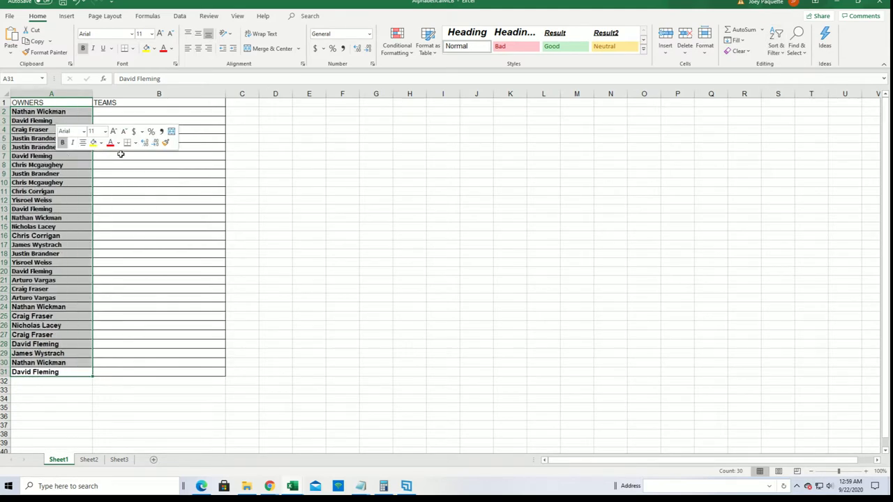
{"action": "left_click", "coordinate": [77, 174]}
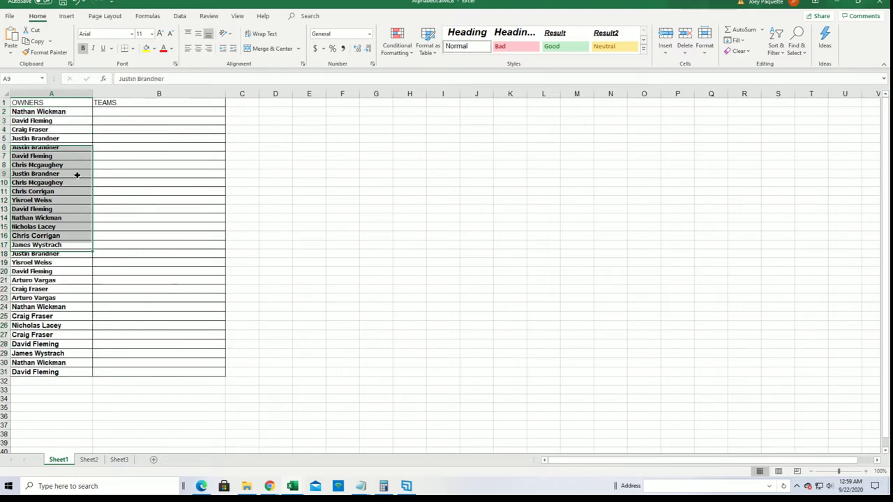
- Enlarge the worksheet display to 120% and select cell B2 under TEAMS
{"action": "left_click", "coordinate": [865, 472]}
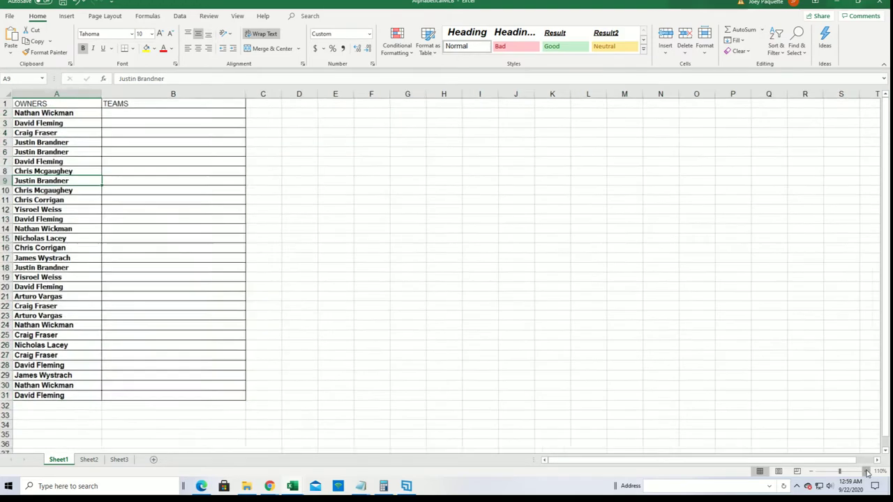
{"action": "left_click", "coordinate": [866, 472]}
{"action": "left_click", "coordinate": [154, 113]}
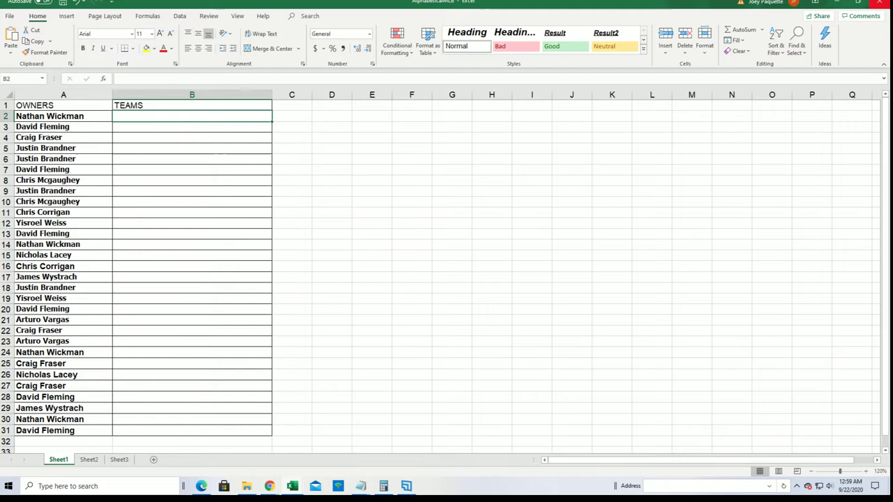
- Return to RANDOM.ORG in the browser and open a blank List Randomizer form
{"action": "left_click", "coordinate": [836, 3]}
{"action": "mouse_move", "coordinate": [308, 53]}
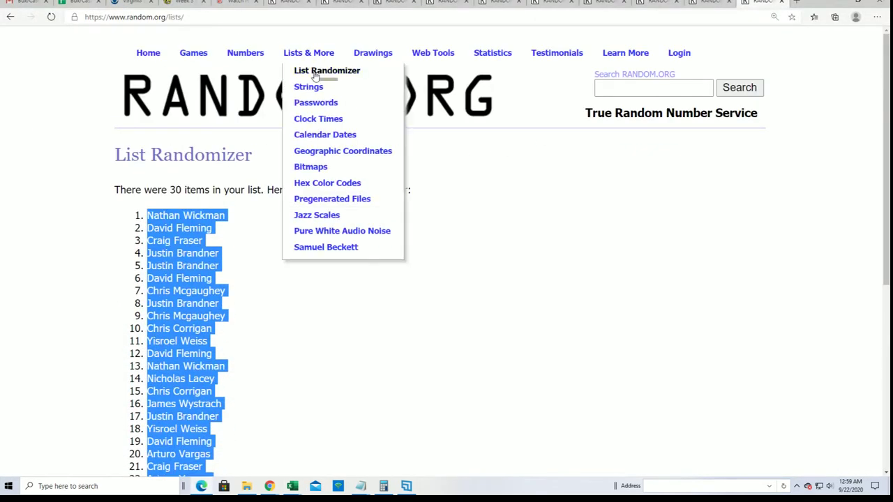
{"action": "left_click", "coordinate": [317, 73]}
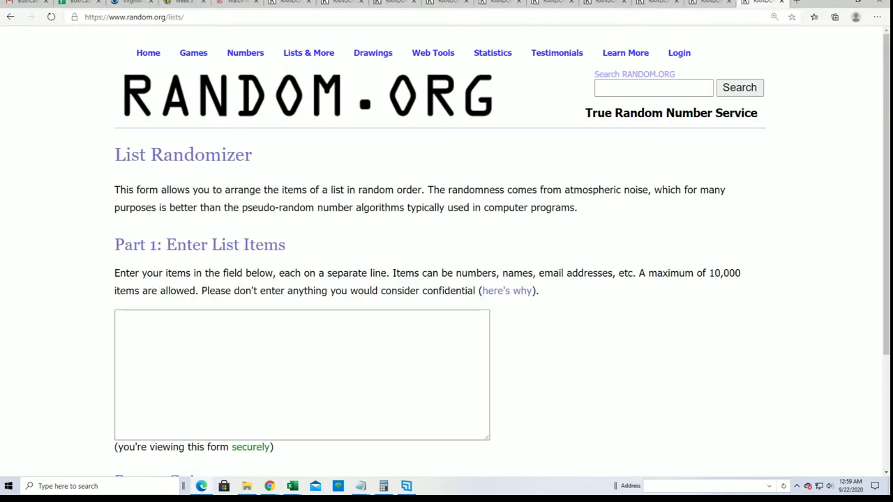
- Copy the baseball team list, Arizona Diamondbacks through Washington Nationals, from the Notepad document into the randomizer's items field
{"action": "key", "text": "alt+Tab"}
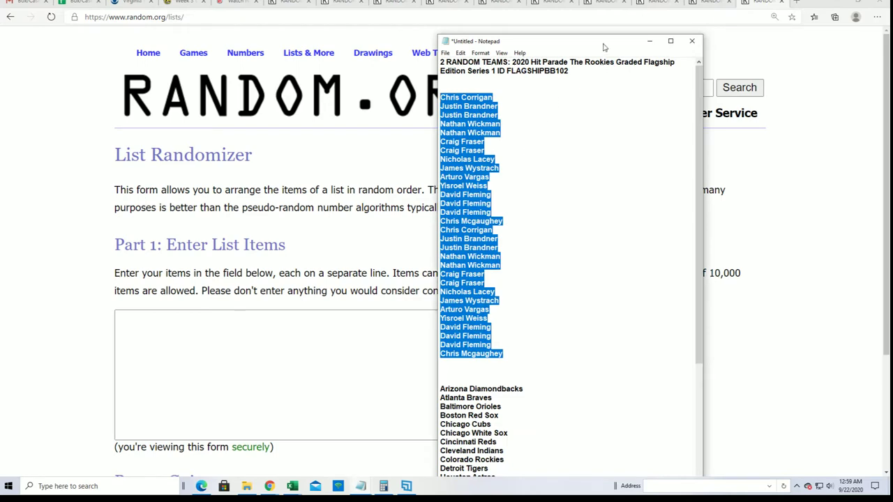
{"action": "double_click", "coordinate": [590, 28]}
{"action": "scroll", "coordinate": [558, 328], "scroll_direction": "down", "scroll_amount": 3}
{"action": "scroll", "coordinate": [558, 328], "scroll_direction": "down", "scroll_amount": 2}
{"action": "left_click_drag", "start_coordinate": [517, 472], "coordinate": [440, 208]}
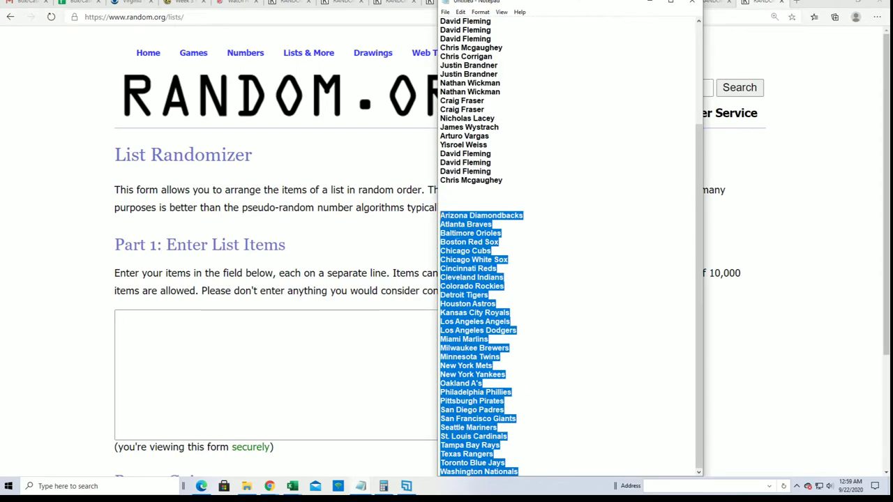
{"action": "right_click", "coordinate": [457, 232]}
{"action": "left_click", "coordinate": [478, 262]}
{"action": "left_click", "coordinate": [120, 320]}
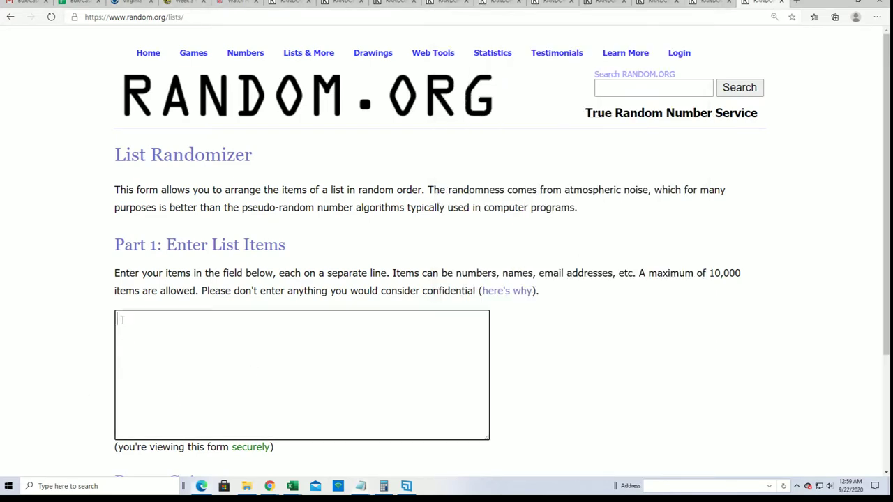
{"action": "right_click", "coordinate": [121, 319]}
{"action": "left_click", "coordinate": [157, 203]}
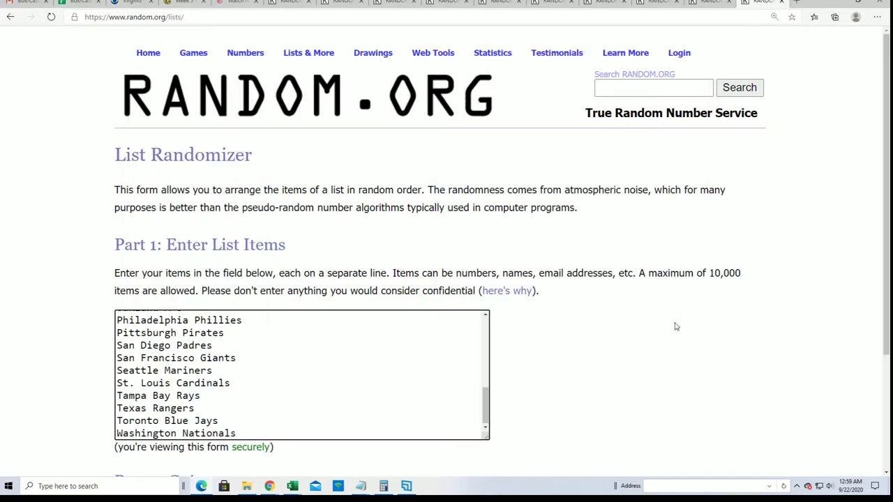
- Randomize the list of baseball teams seven times in a row
{"action": "scroll", "coordinate": [91, 415], "scroll_direction": "down", "scroll_amount": 2}
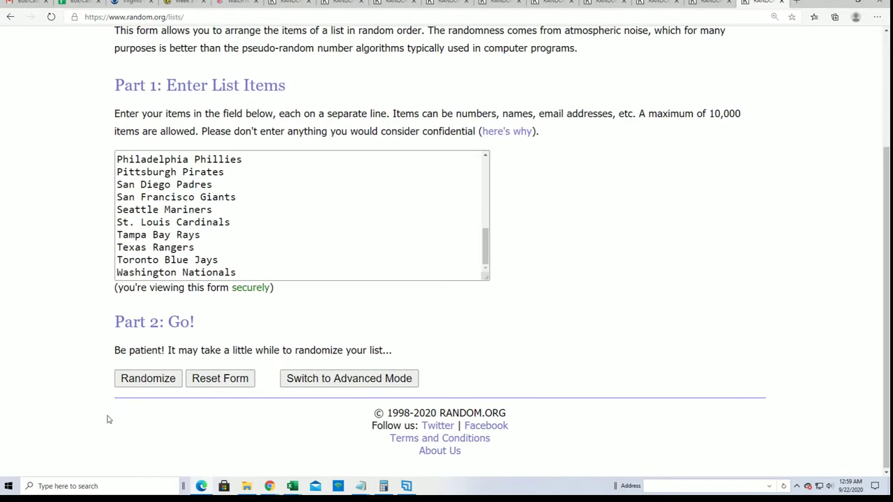
{"action": "left_click", "coordinate": [148, 378]}
{"action": "scroll", "coordinate": [143, 362], "scroll_direction": "down", "scroll_amount": 4}
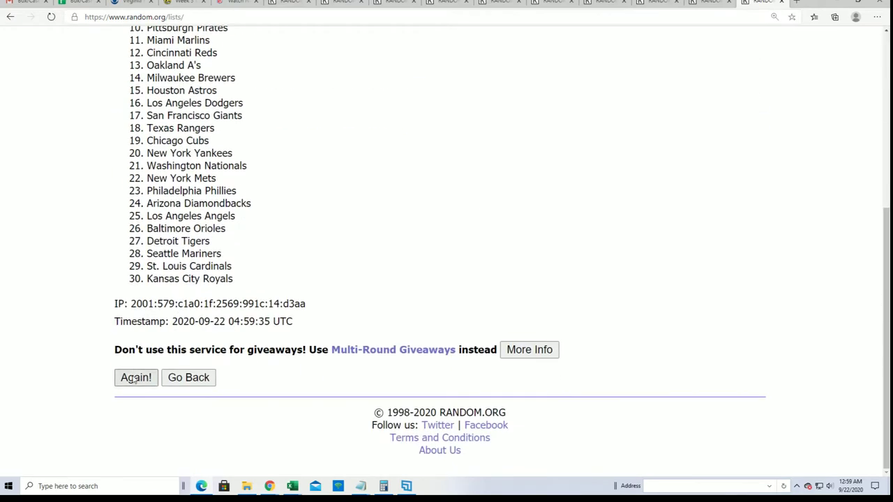
{"action": "left_click", "coordinate": [135, 377]}
{"action": "scroll", "coordinate": [136, 390], "scroll_direction": "down", "scroll_amount": 1}
{"action": "left_click", "coordinate": [136, 376]}
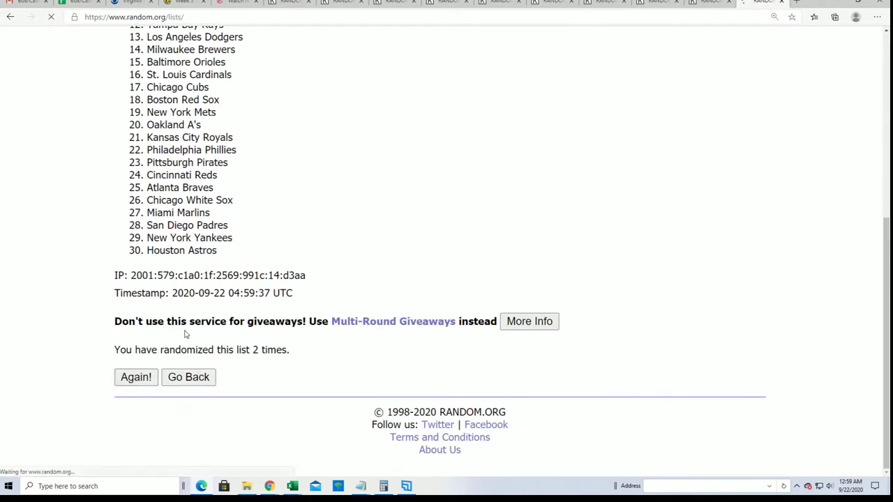
{"action": "scroll", "coordinate": [139, 363], "scroll_direction": "down", "scroll_amount": 4}
{"action": "left_click", "coordinate": [131, 376]}
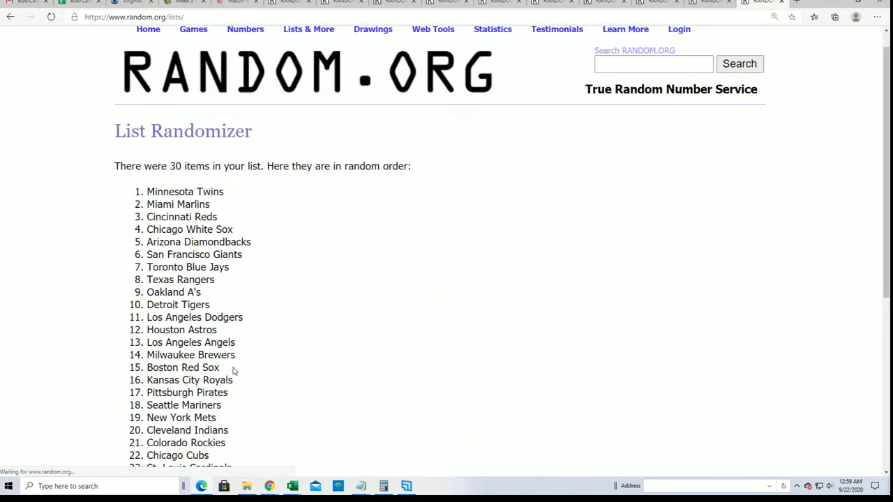
{"action": "scroll", "coordinate": [234, 371], "scroll_direction": "down", "scroll_amount": 4}
{"action": "left_click", "coordinate": [136, 380]}
{"action": "scroll", "coordinate": [251, 339], "scroll_direction": "down", "scroll_amount": 4}
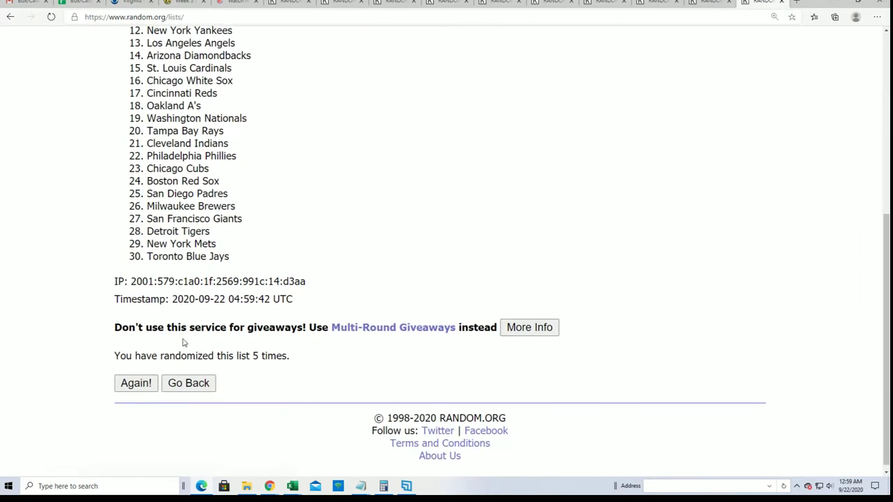
{"action": "left_click", "coordinate": [130, 381]}
{"action": "scroll", "coordinate": [305, 325], "scroll_direction": "down", "scroll_amount": 5}
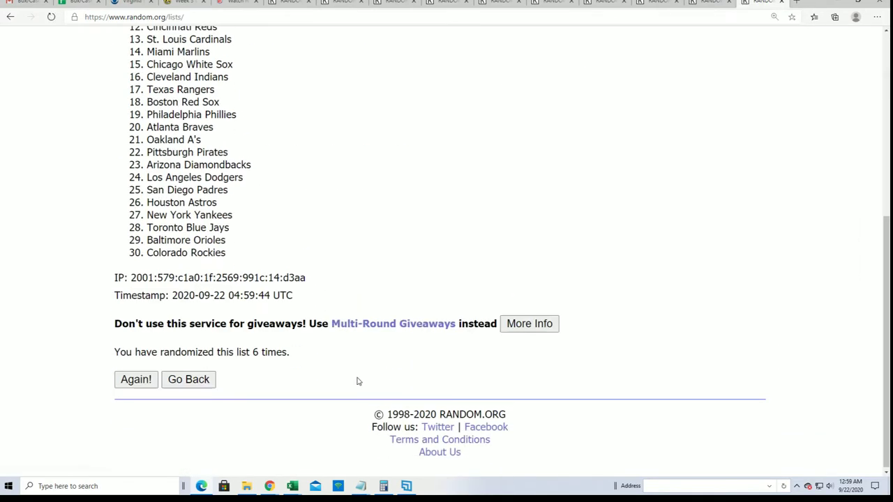
{"action": "left_click", "coordinate": [148, 381]}
- Copy all 30 teams from the final randomized list, Toronto Blue Jays through Texas Rangers
{"action": "scroll", "coordinate": [153, 106], "scroll_direction": "down", "scroll_amount": 2}
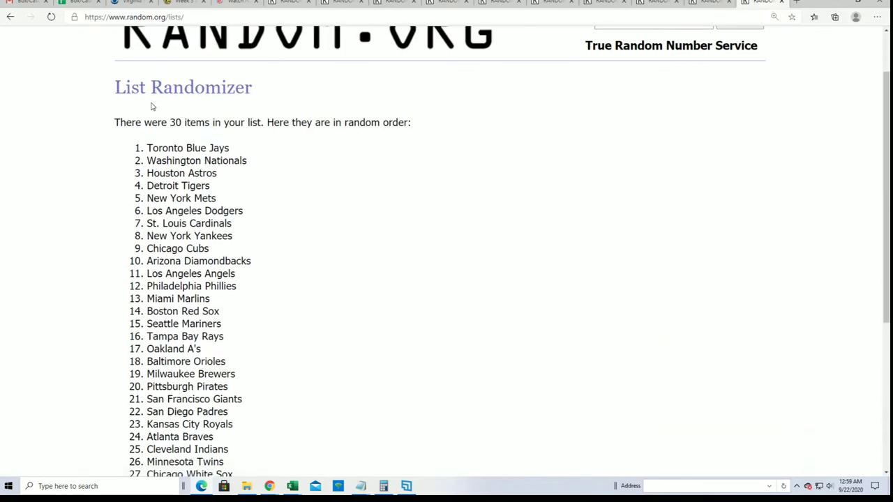
{"action": "left_click_drag", "start_coordinate": [144, 146], "coordinate": [147, 95]}
{"action": "left_click", "coordinate": [224, 252]}
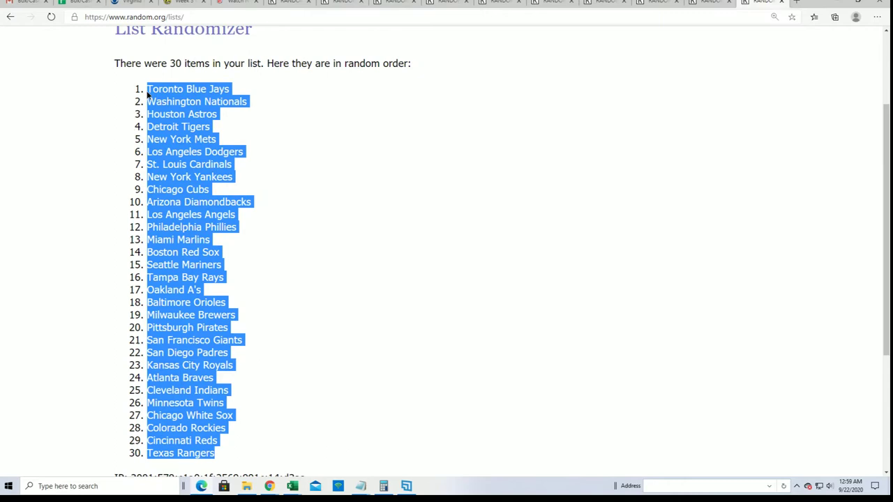
{"action": "right_click", "coordinate": [159, 104]}
{"action": "left_click", "coordinate": [180, 115]}
{"action": "scroll", "coordinate": [286, 279], "scroll_direction": "down", "scroll_amount": 3}
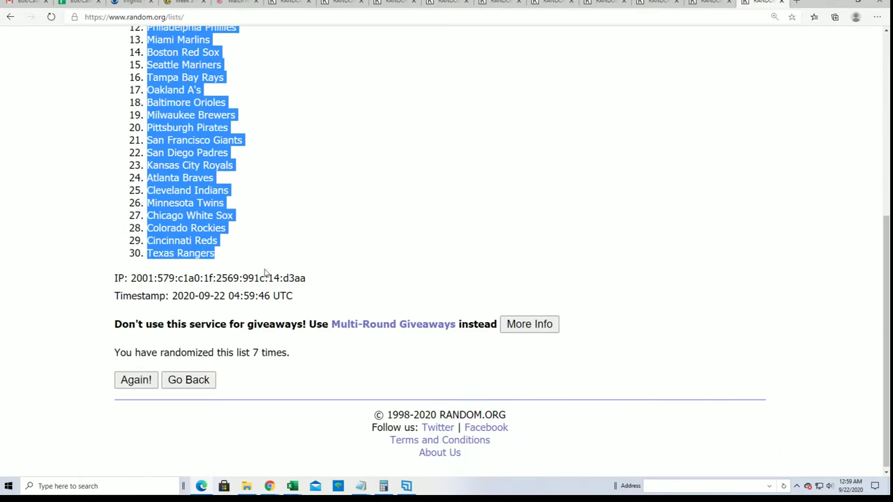
- Switch to the Excel sheet and paste the randomized teams with Paste Special into the TEAMS column, starting at B2
{"action": "scroll", "coordinate": [342, 333], "scroll_direction": "up", "scroll_amount": 3}
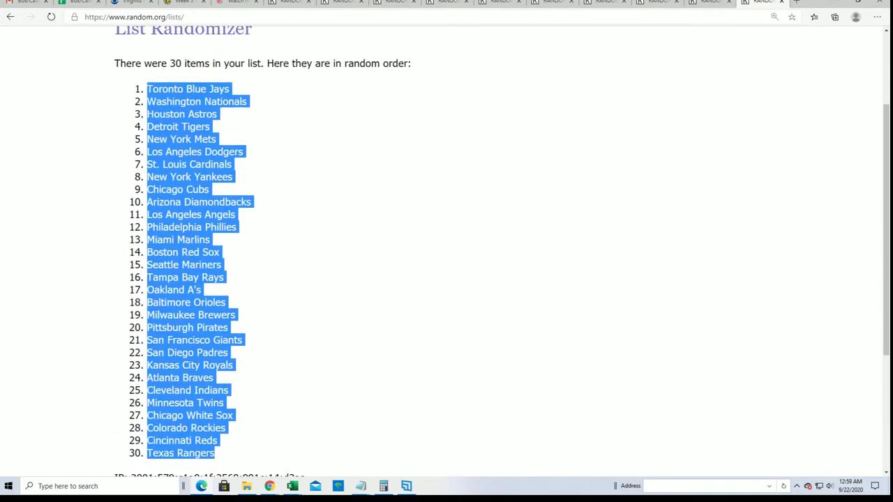
{"action": "key", "text": "alt+Tab"}
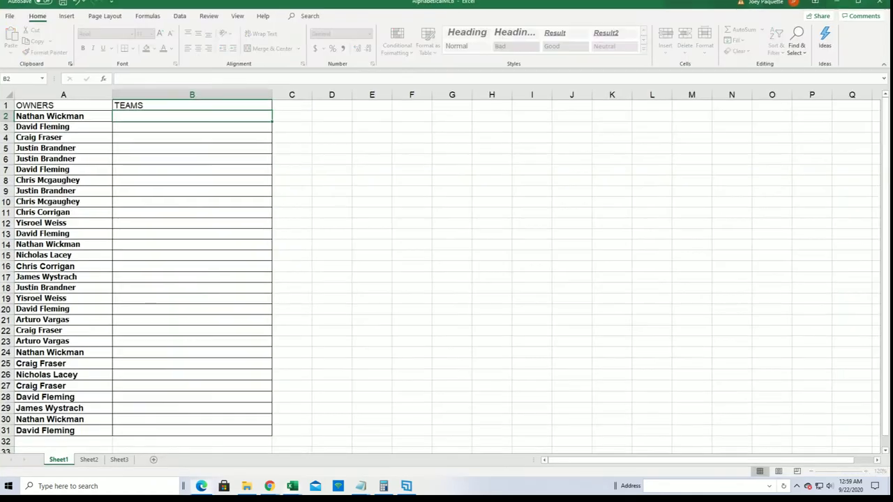
{"action": "right_click", "coordinate": [123, 114]}
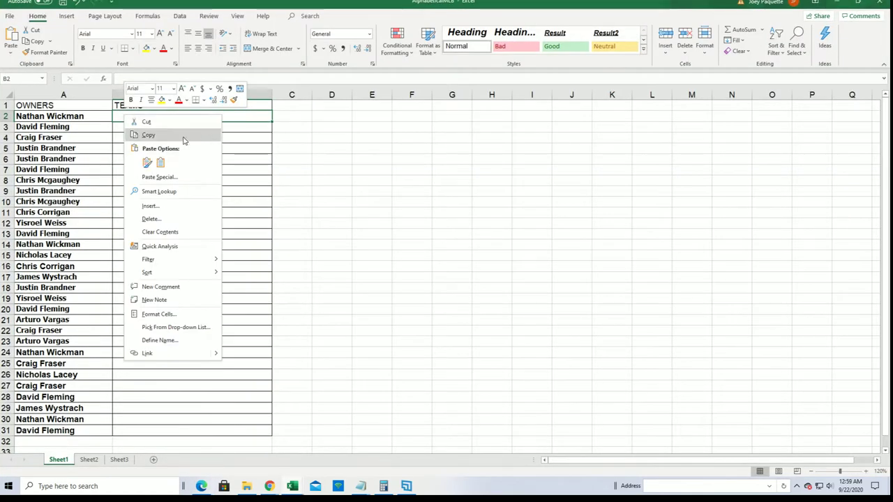
{"action": "left_click", "coordinate": [160, 174]}
{"action": "left_click", "coordinate": [77, 122]}
{"action": "left_click", "coordinate": [214, 254]}
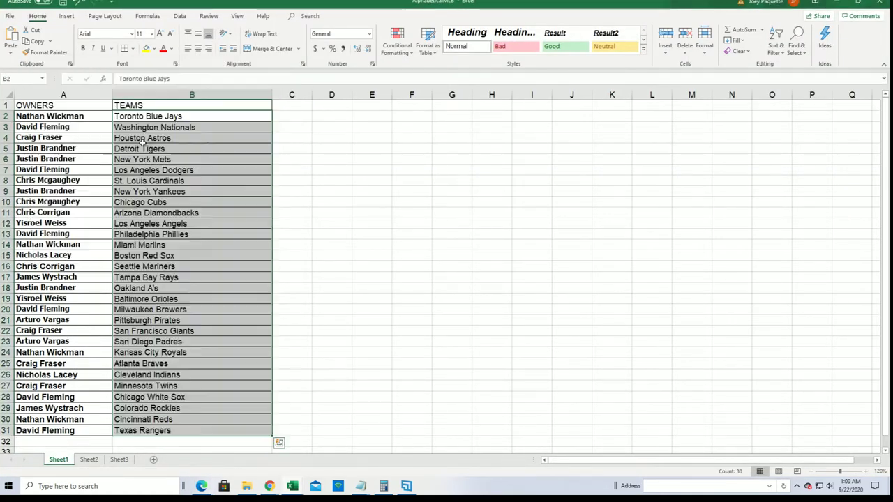
- Narrow the OWNERS column so that it fits the names more closely
{"action": "left_click", "coordinate": [94, 94]}
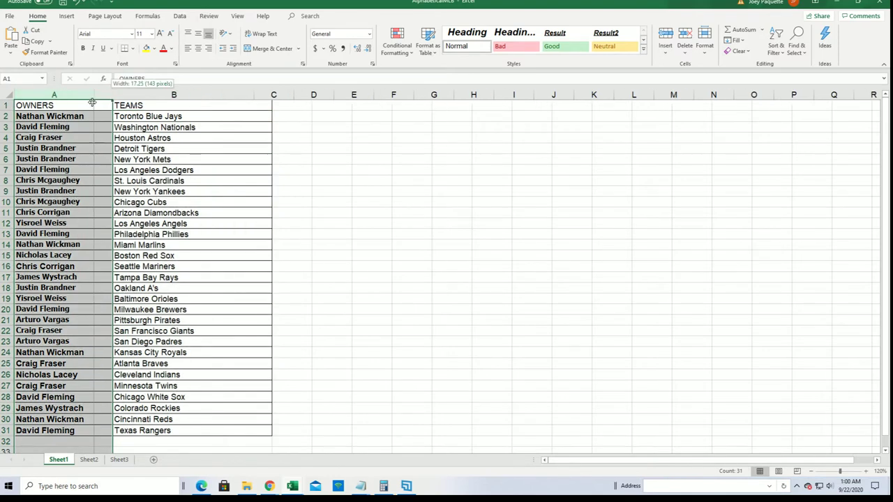
{"action": "left_click_drag", "start_coordinate": [94, 94], "coordinate": [92, 96]}
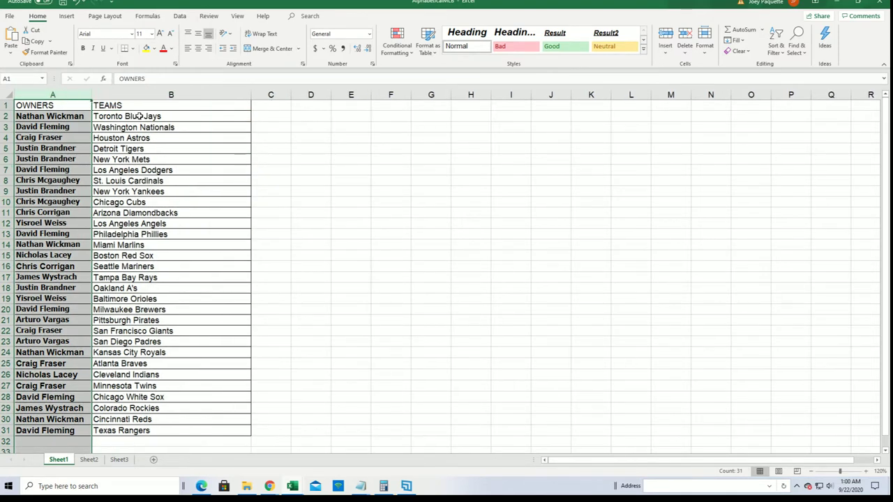
{"action": "left_click_drag", "start_coordinate": [140, 117], "coordinate": [179, 442]}
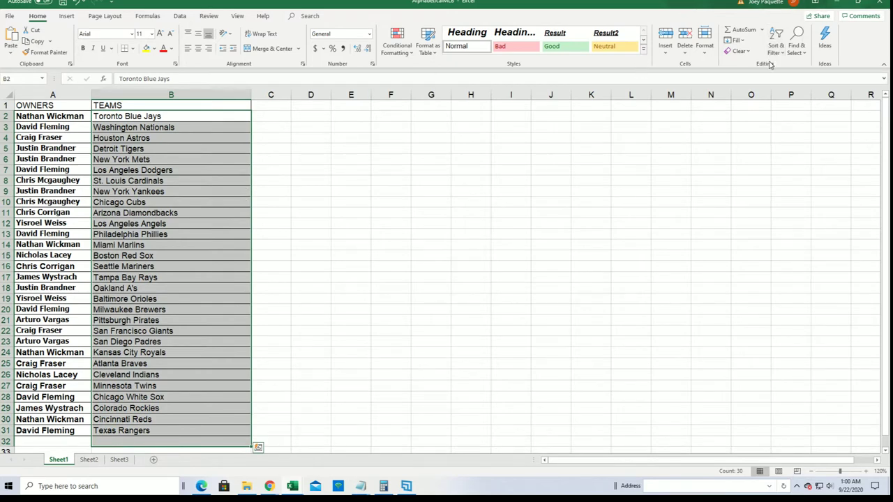
{"action": "left_click", "coordinate": [99, 118]}
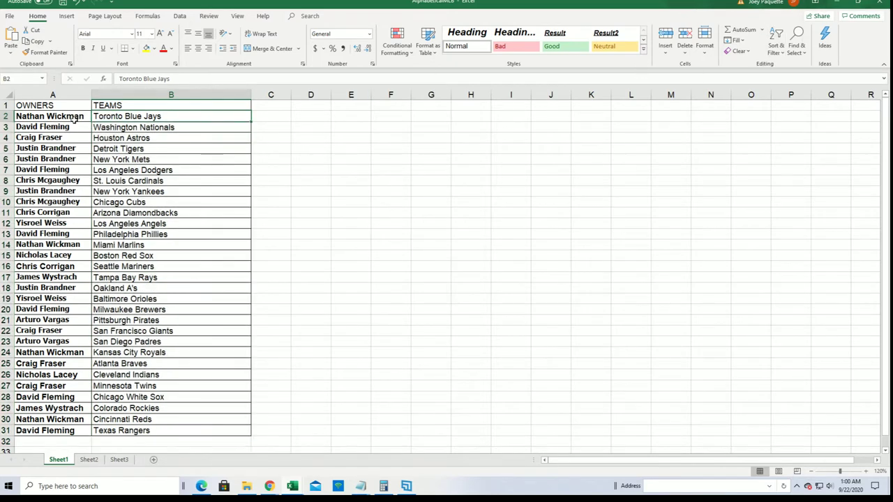
{"action": "left_click", "coordinate": [85, 260]}
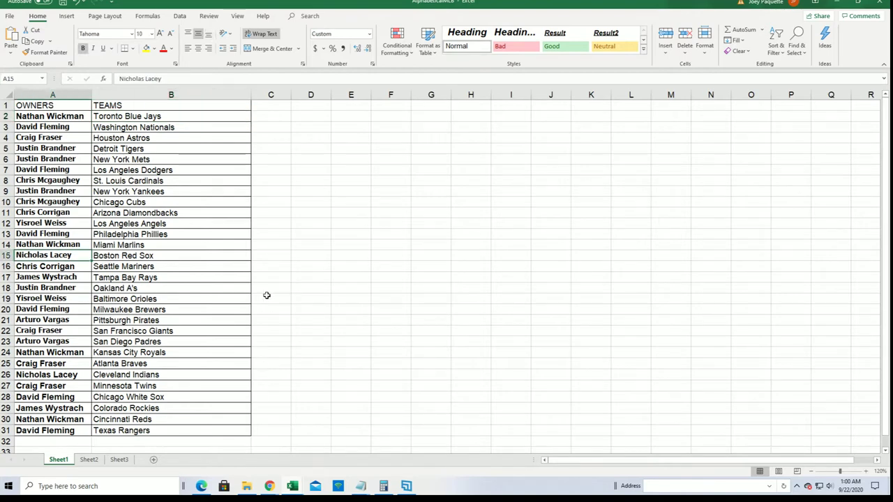
- Sort the team names in B2:B31 from A to Z, expanding the selection so each owner stays paired with their team
{"action": "left_click_drag", "start_coordinate": [120, 116], "coordinate": [148, 432]}
{"action": "left_click", "coordinate": [775, 48]}
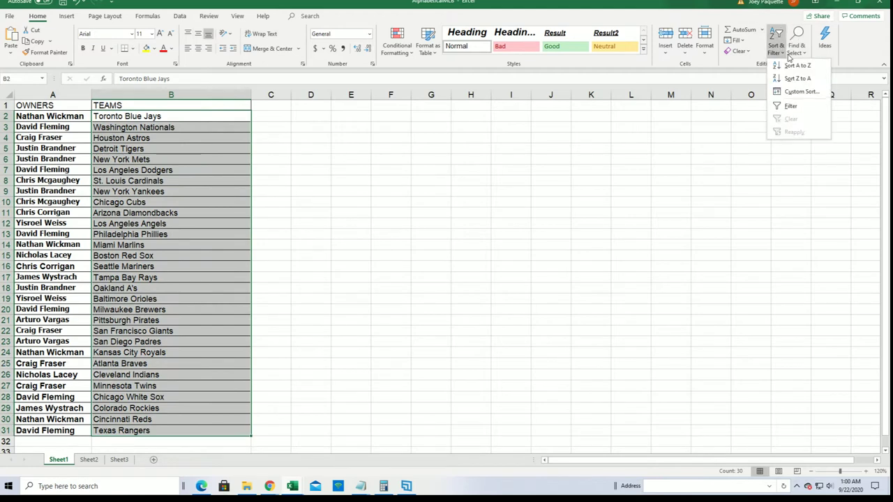
{"action": "left_click", "coordinate": [788, 65]}
{"action": "left_click", "coordinate": [783, 254]}
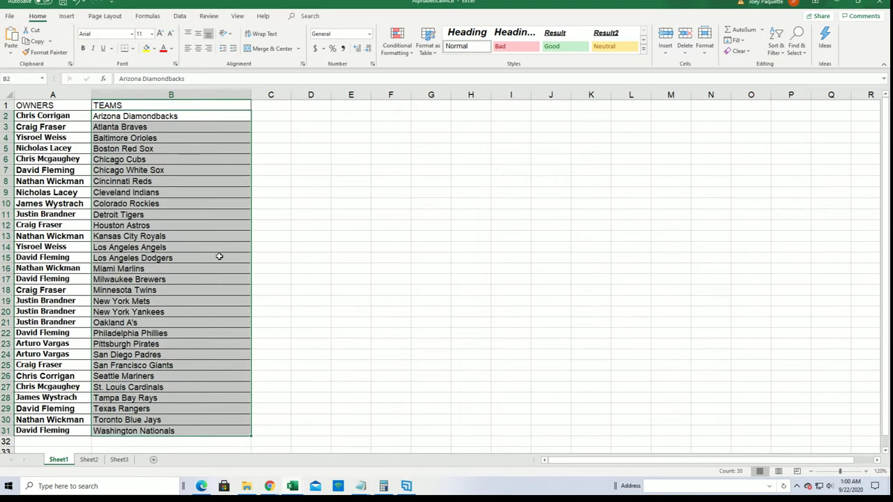